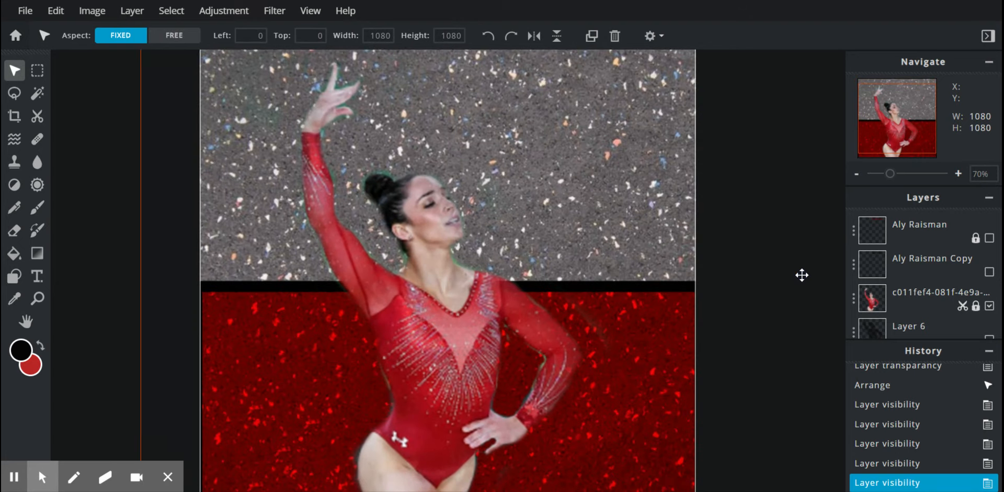
Step: Add a new empty layer at the top of the layer stack
scroll(921, 216, down, 3)
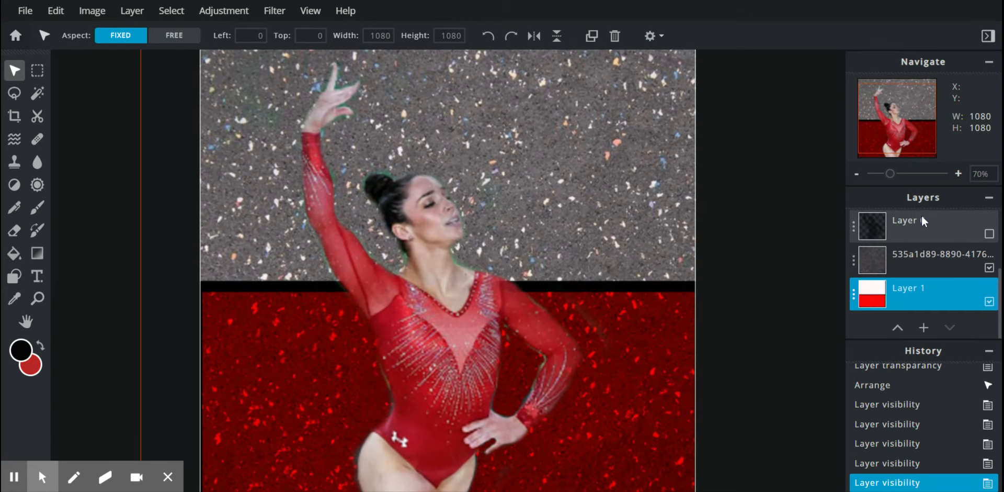
click(923, 328)
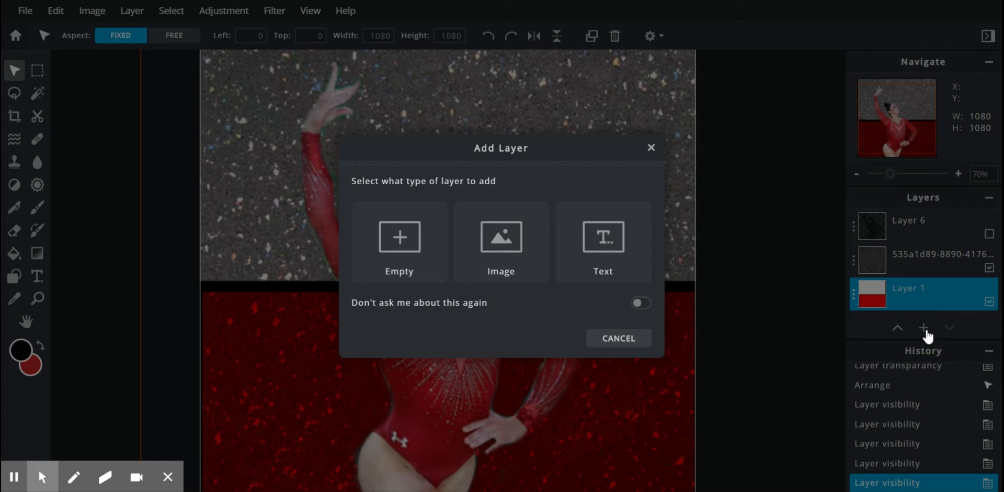
click(410, 255)
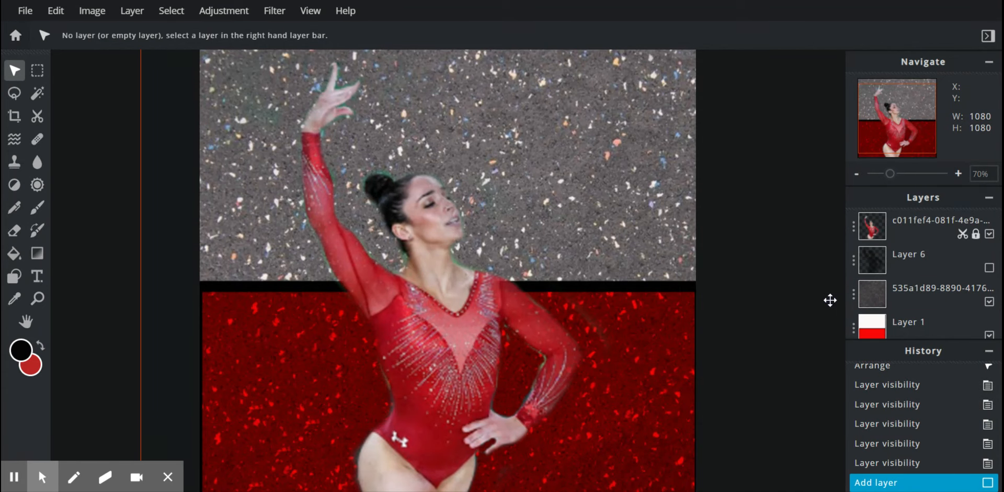
scroll(830, 299, up, 1)
scroll(830, 299, down, 2)
scroll(903, 290, down, 1)
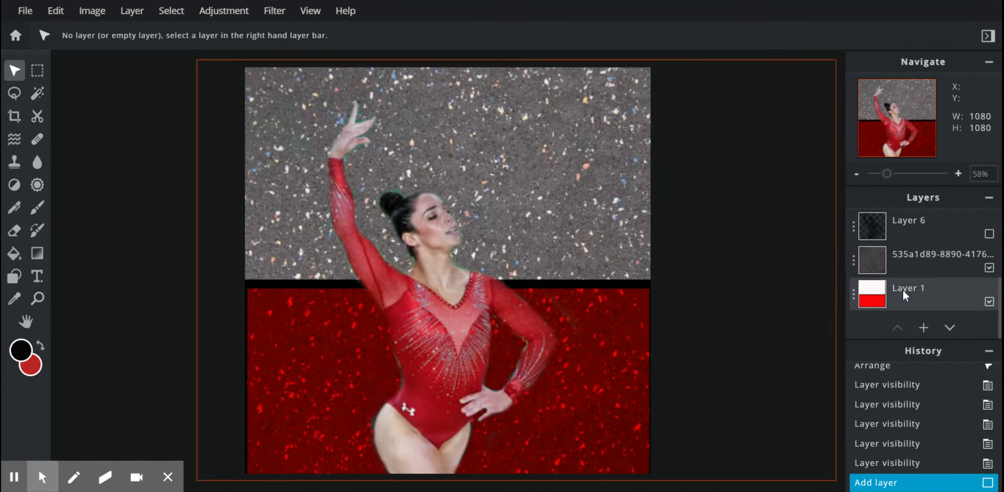
scroll(903, 290, up, 3)
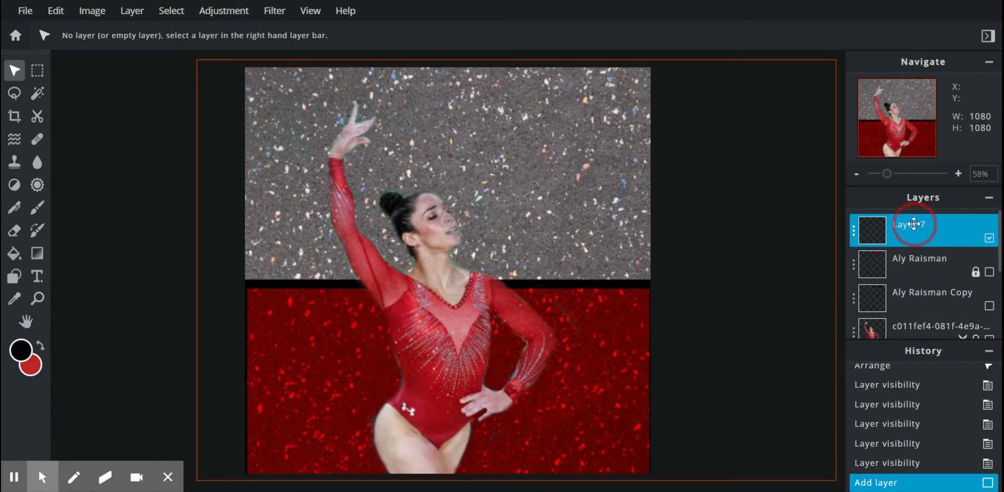
Step: Rename the new empty layer to 'shadow'
click(856, 236)
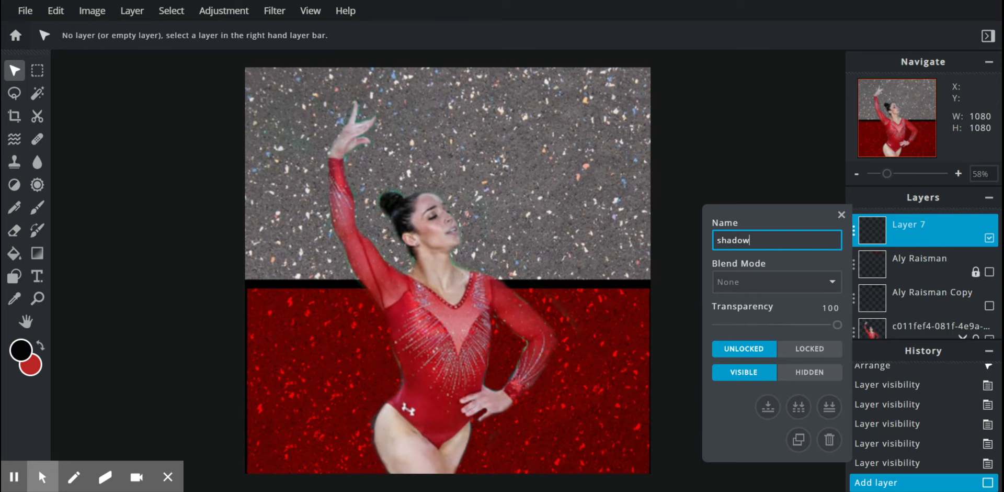
text(shadow)
key(Return)
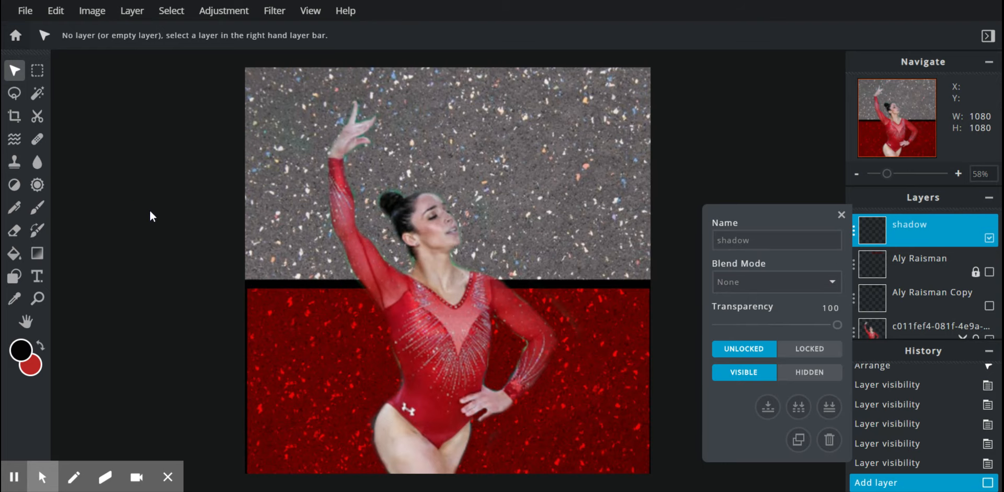
click(35, 212)
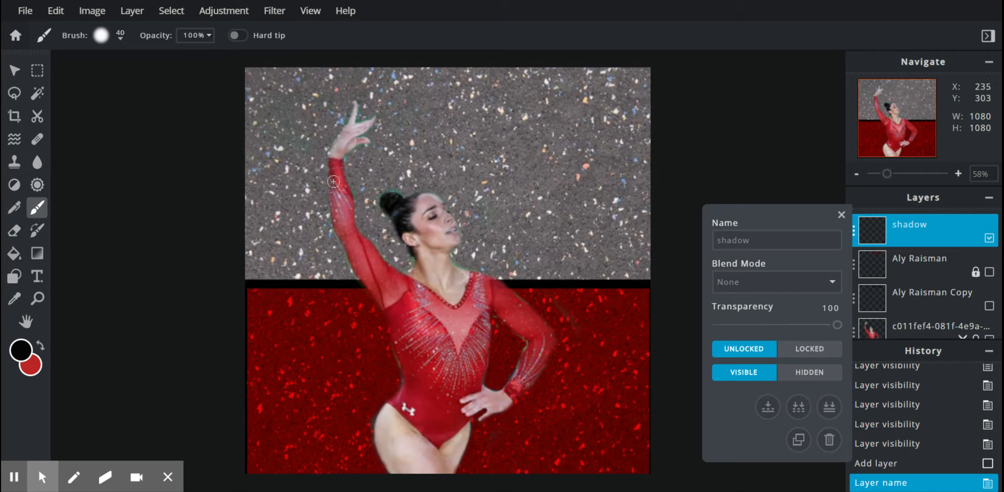
Step: Pick near-black and paint thick strokes over the gymnast's arm, hip, neck and hair bun
click(21, 350)
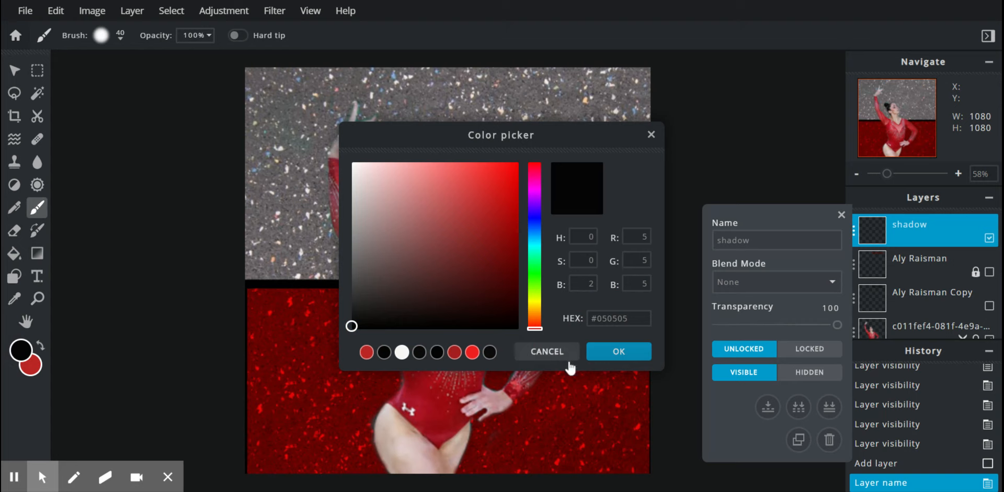
click(619, 352)
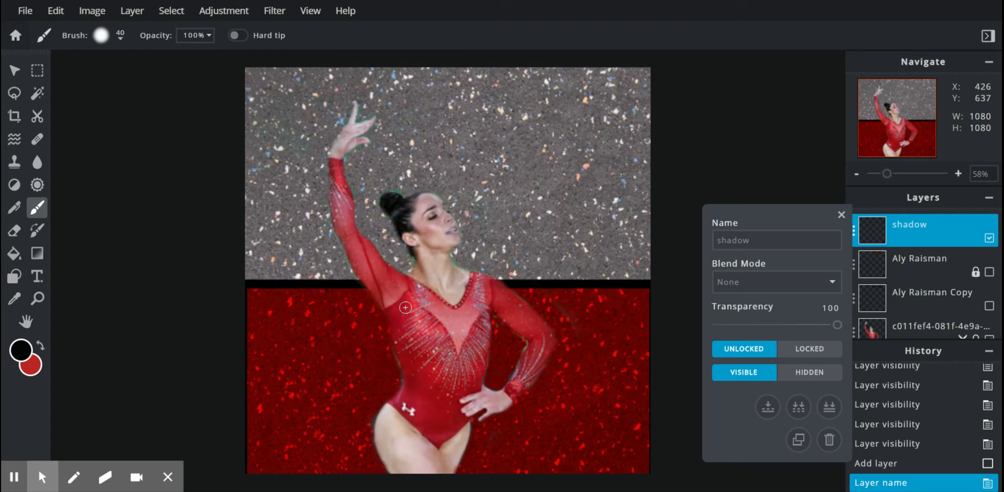
mouse_move(382, 299)
mouse_down()
mouse_move(401, 358)
mouse_move(380, 420)
mouse_move(383, 466)
mouse_move(395, 473)
mouse_move(413, 439)
mouse_up()
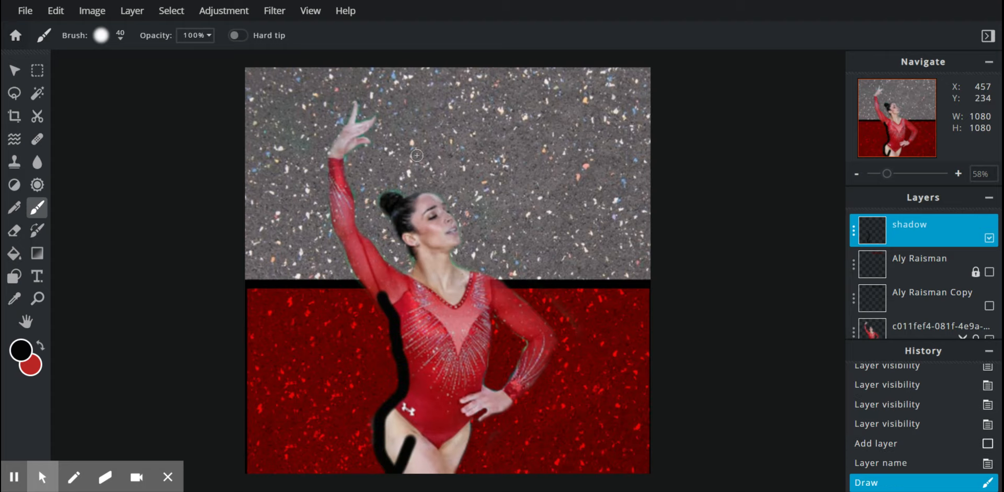
mouse_move(388, 199)
mouse_down()
mouse_move(414, 258)
mouse_move(406, 281)
mouse_move(343, 225)
mouse_move(338, 147)
mouse_move(326, 150)
mouse_move(336, 223)
mouse_move(425, 372)
mouse_up()
mouse_move(385, 198)
mouse_down()
mouse_move(428, 200)
mouse_move(451, 231)
mouse_move(450, 256)
mouse_move(520, 300)
mouse_move(550, 337)
mouse_move(536, 369)
mouse_move(489, 416)
mouse_move(492, 405)
mouse_move(463, 424)
mouse_move(456, 463)
mouse_move(476, 434)
mouse_move(475, 419)
mouse_move(469, 443)
mouse_move(460, 421)
mouse_up()
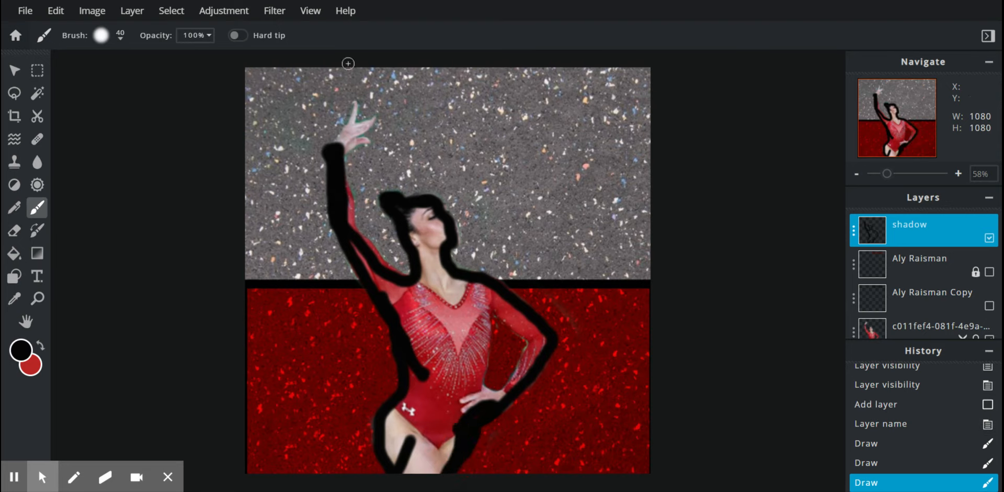
click(101, 37)
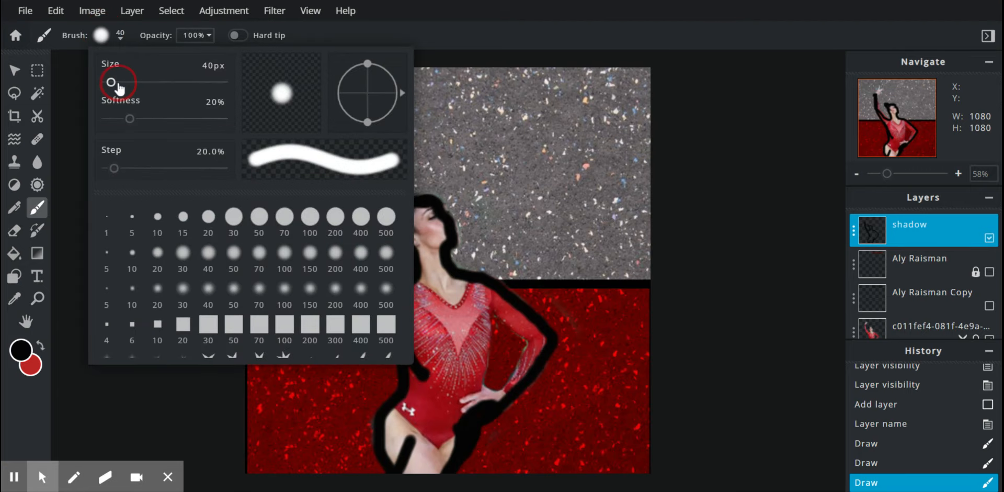
Step: Enlarge the brush to 147px, fill the silhouette solid black, and drag the shadow layer lower
drag(119, 83, 124, 83)
click(444, 319)
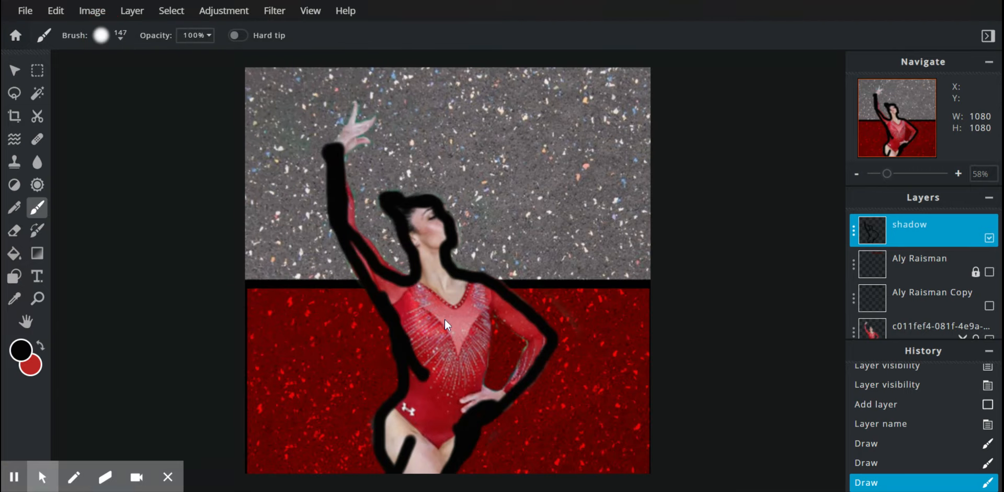
mouse_move(436, 285)
mouse_down()
mouse_move(436, 373)
mouse_move(410, 435)
mouse_move(413, 474)
mouse_move(397, 437)
mouse_move(426, 372)
mouse_move(420, 304)
mouse_move(434, 274)
mouse_move(413, 211)
mouse_move(434, 235)
mouse_move(428, 265)
mouse_move(450, 295)
mouse_move(552, 348)
mouse_move(472, 414)
mouse_move(468, 300)
mouse_move(458, 281)
mouse_move(489, 295)
mouse_move(419, 478)
mouse_move(451, 440)
mouse_move(452, 393)
mouse_move(385, 273)
mouse_move(318, 226)
mouse_move(325, 158)
mouse_move(359, 114)
mouse_up()
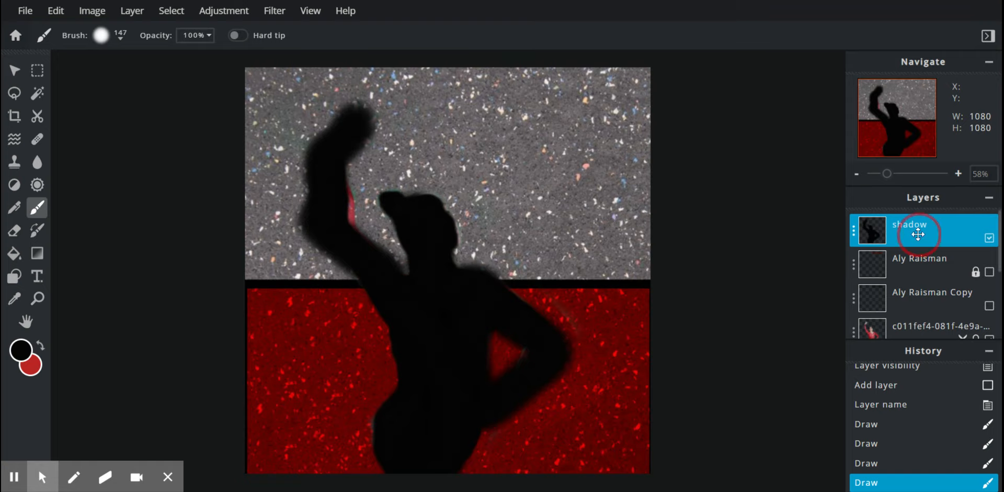
drag(918, 235, 927, 303)
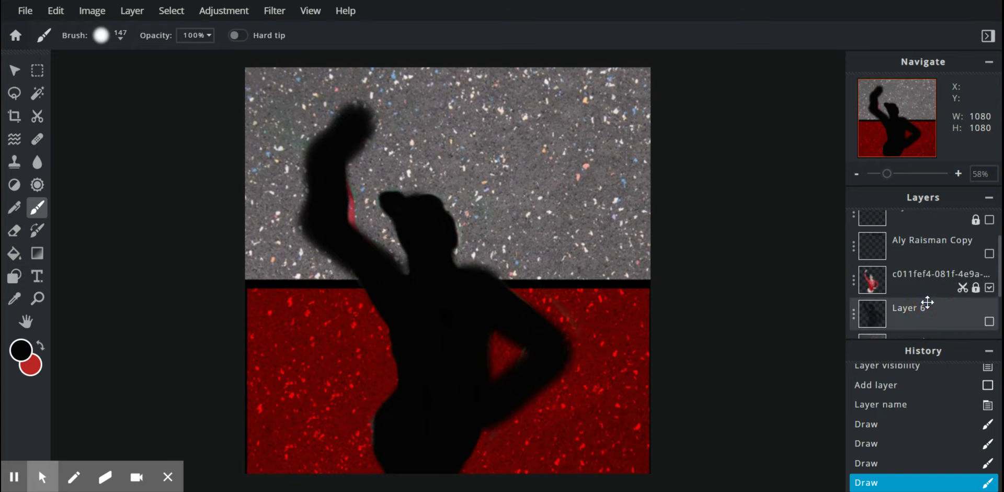
Step: With the Move tool, try dragging the shadow layer down toward Layer 6
click(14, 70)
click(743, 284)
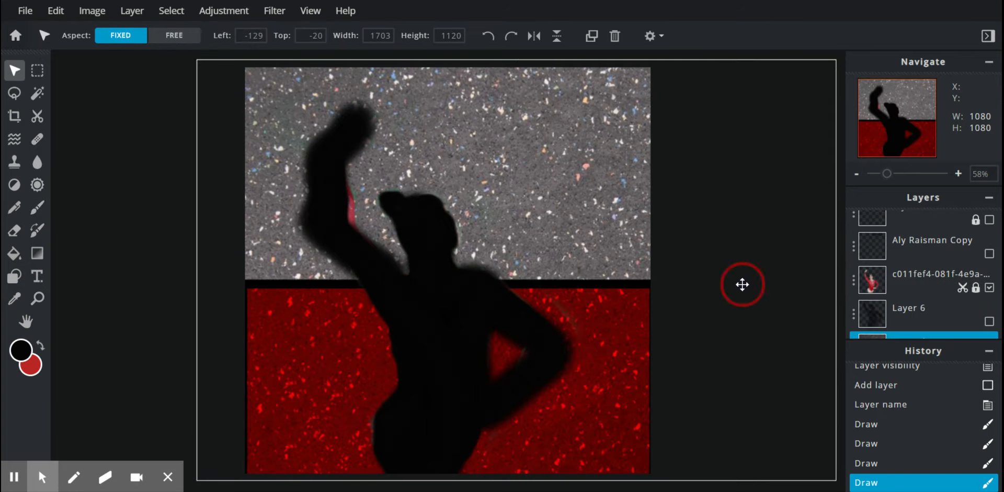
scroll(904, 298, up, 2)
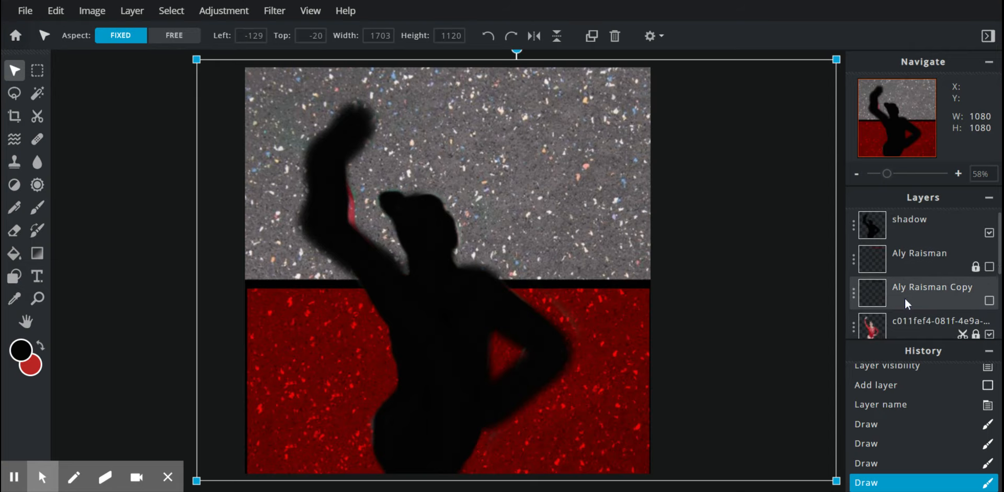
click(918, 235)
drag(919, 235, 919, 327)
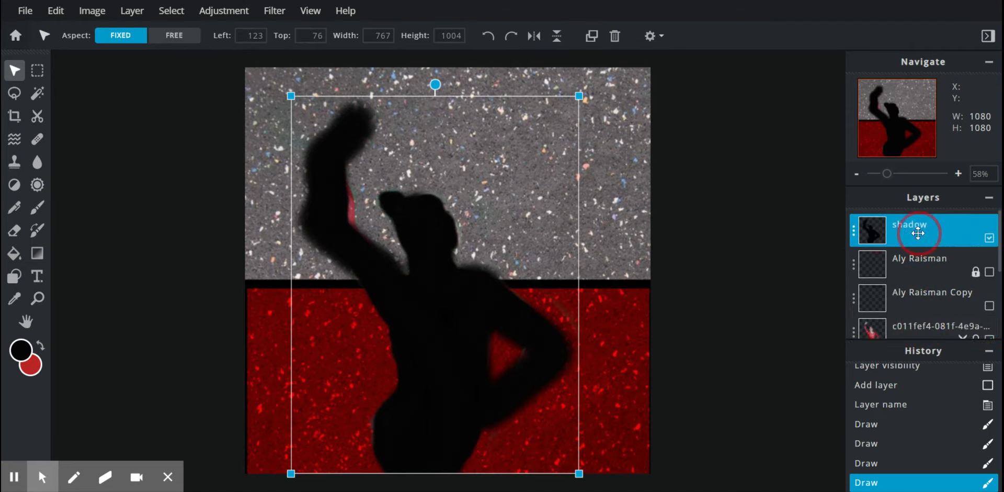
drag(918, 234, 919, 305)
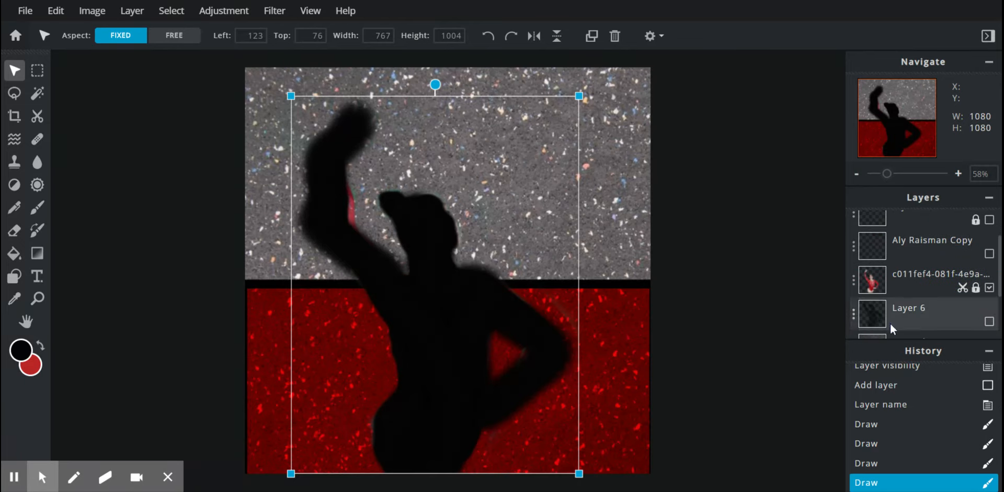
click(853, 317)
click(854, 317)
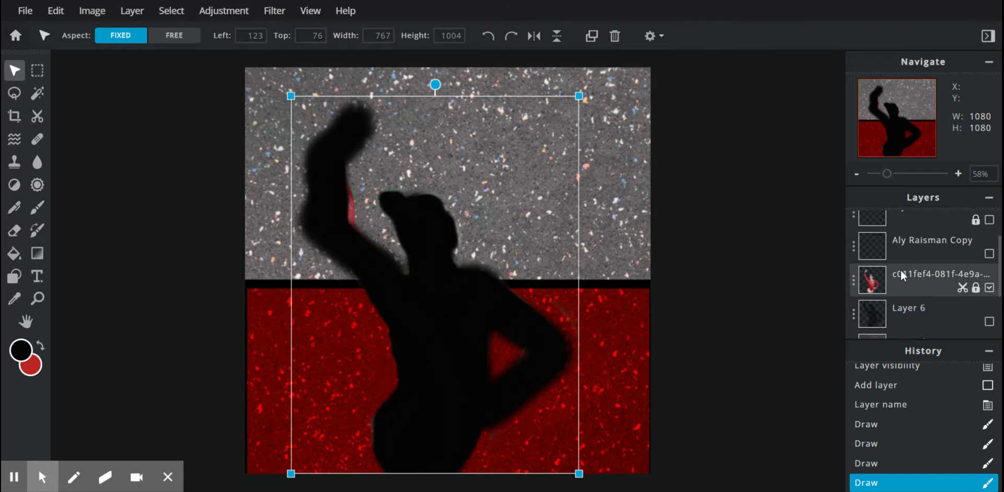
Step: Unlock the gymnast photo layer and drag the shadow layer toward the bottom of the stack
click(855, 285)
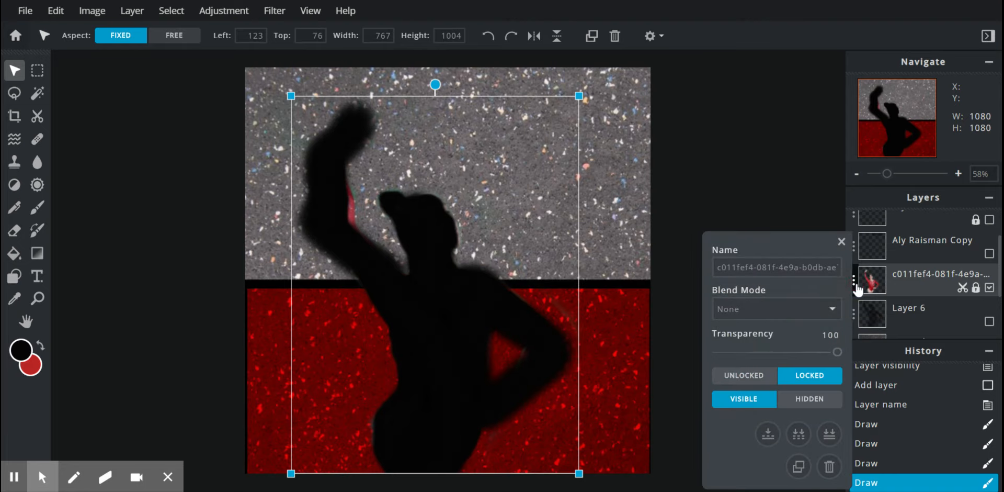
click(735, 376)
scroll(928, 290, up, 3)
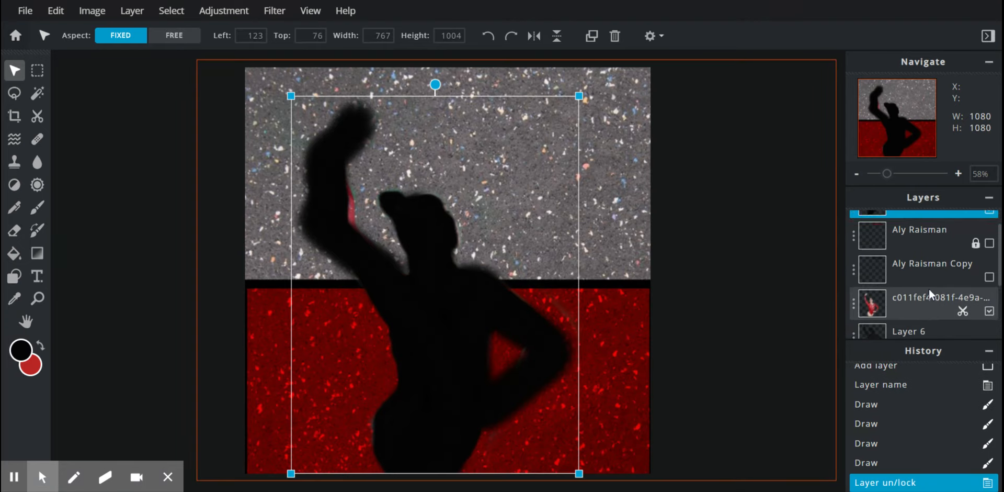
drag(924, 230, 893, 277)
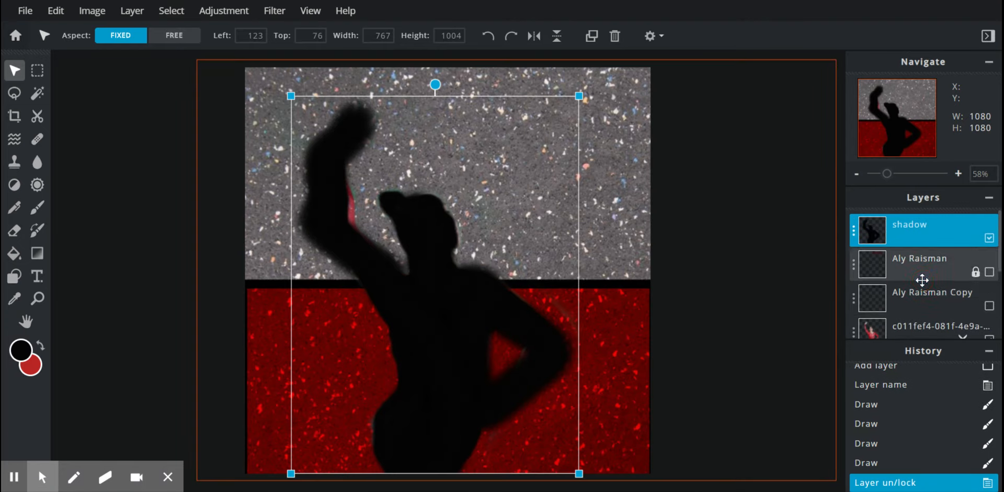
click(694, 251)
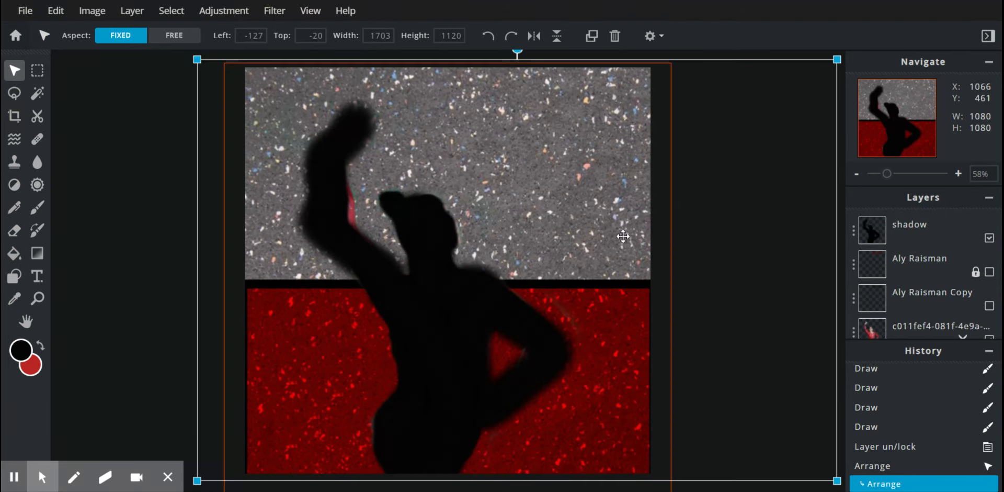
click(103, 160)
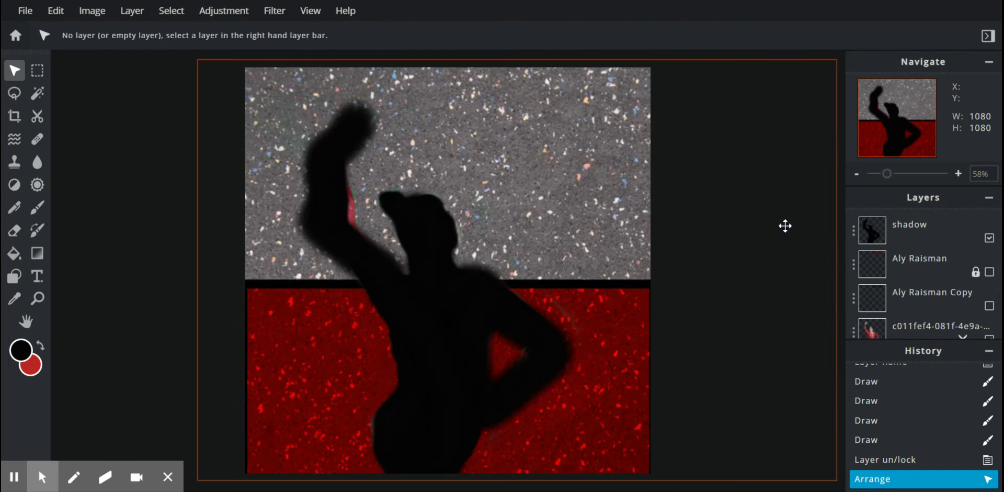
mouse_move(903, 236)
mouse_down()
mouse_move(907, 340)
mouse_move(912, 220)
mouse_move(918, 247)
mouse_move(921, 239)
mouse_up()
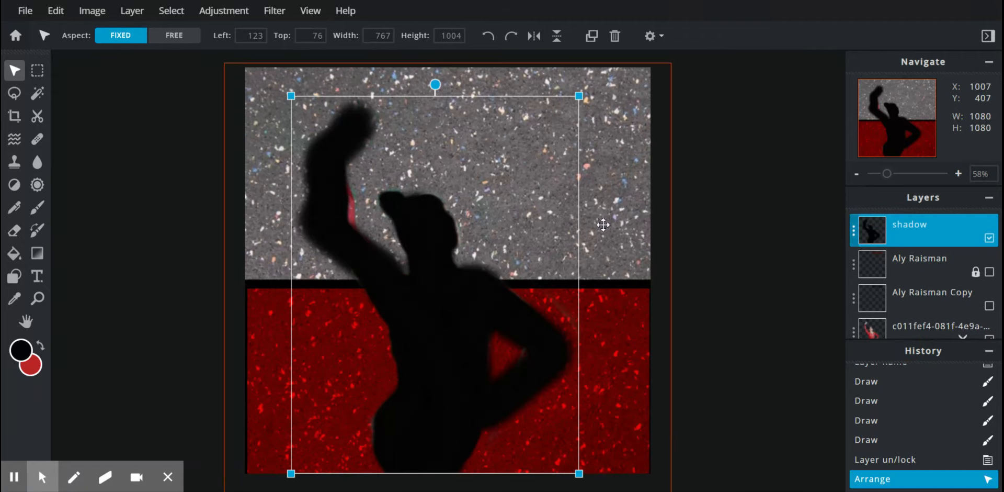
Step: Shift the shadow up-right, unlock Aly Raisman, and move the shadow layer behind the gymnast
click(411, 308)
drag(411, 308, 522, 280)
drag(892, 231, 902, 311)
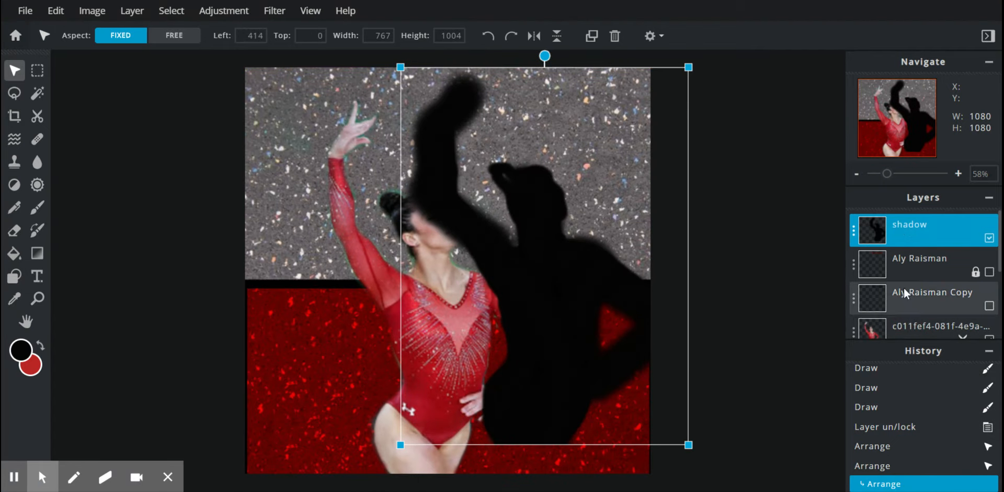
click(854, 267)
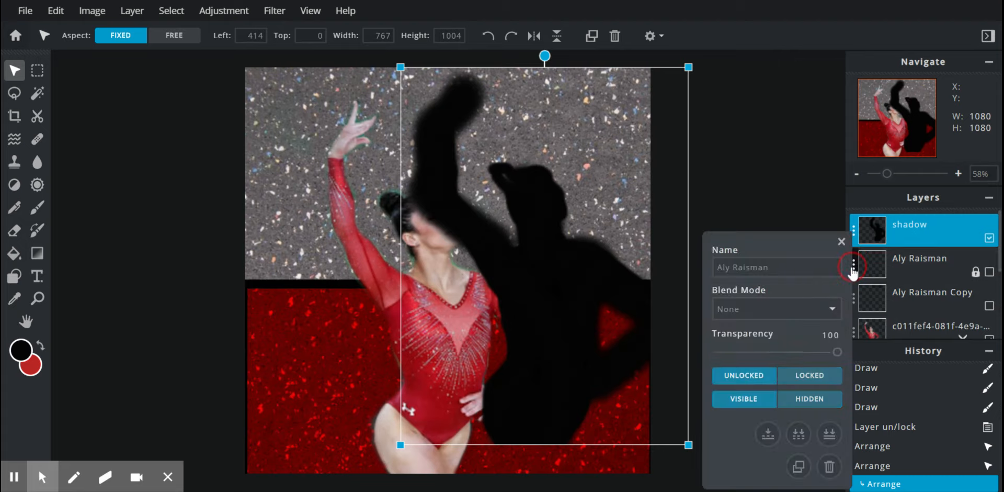
click(744, 382)
drag(909, 233, 897, 334)
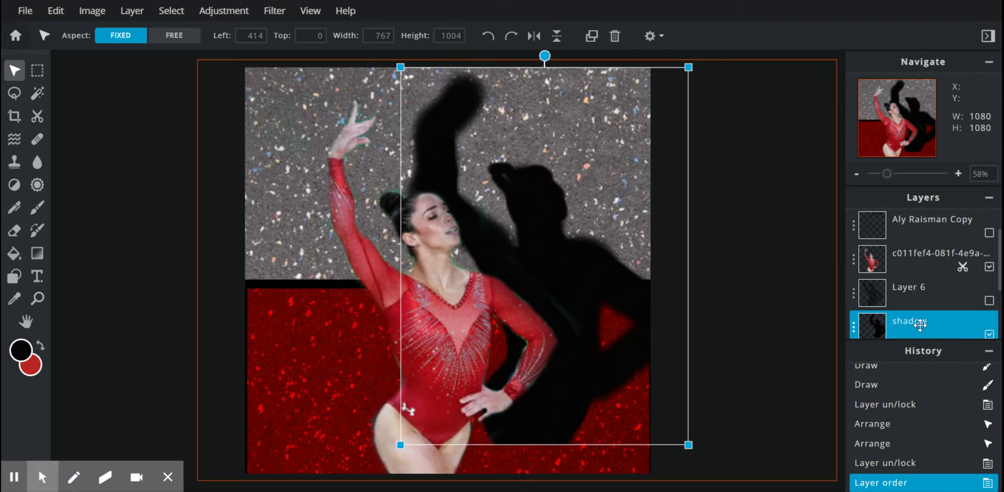
Step: Move the shadow layer above Layer 6 and hide it
drag(920, 324, 913, 284)
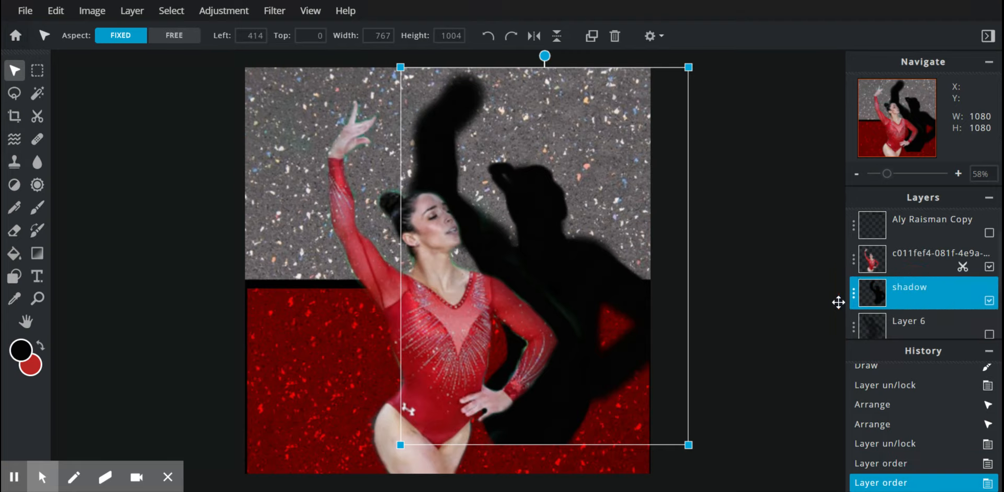
click(854, 299)
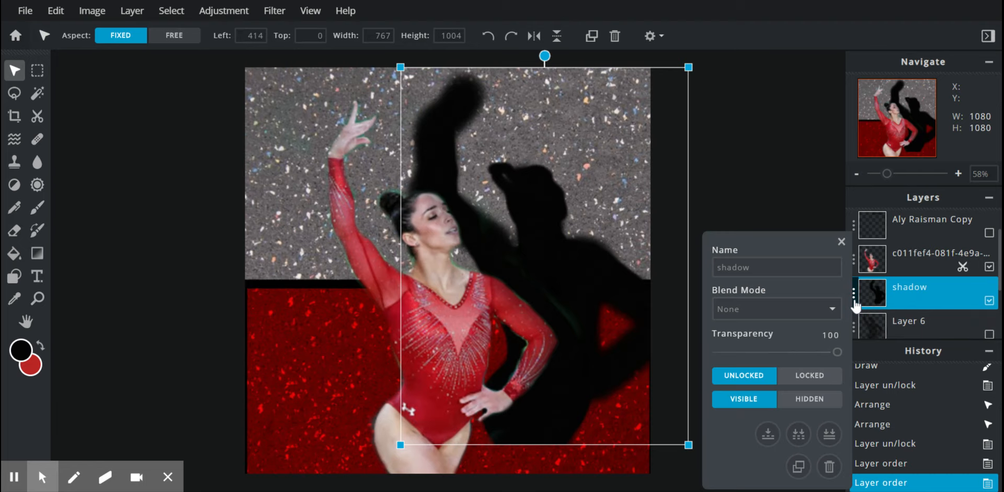
click(805, 407)
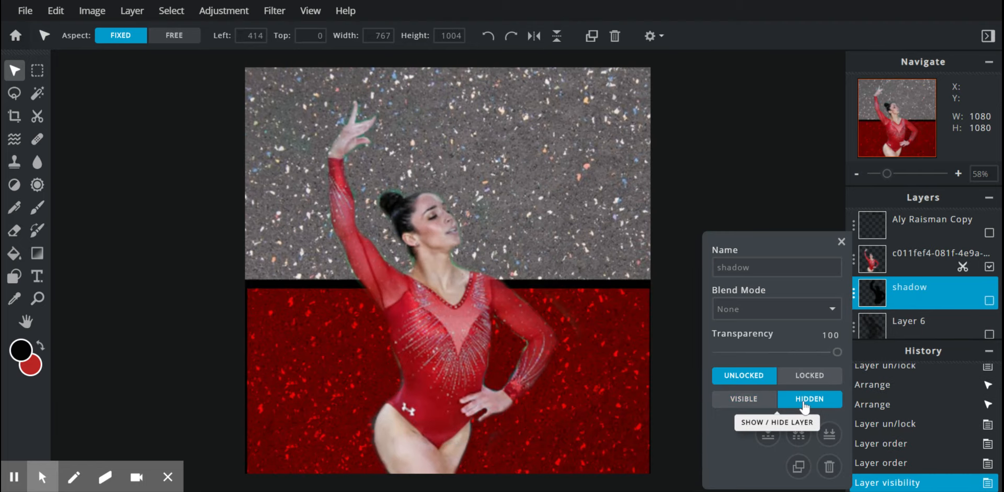
Step: Toggle Layer 6 between visible and hidden to compare, leaving it hidden
click(853, 327)
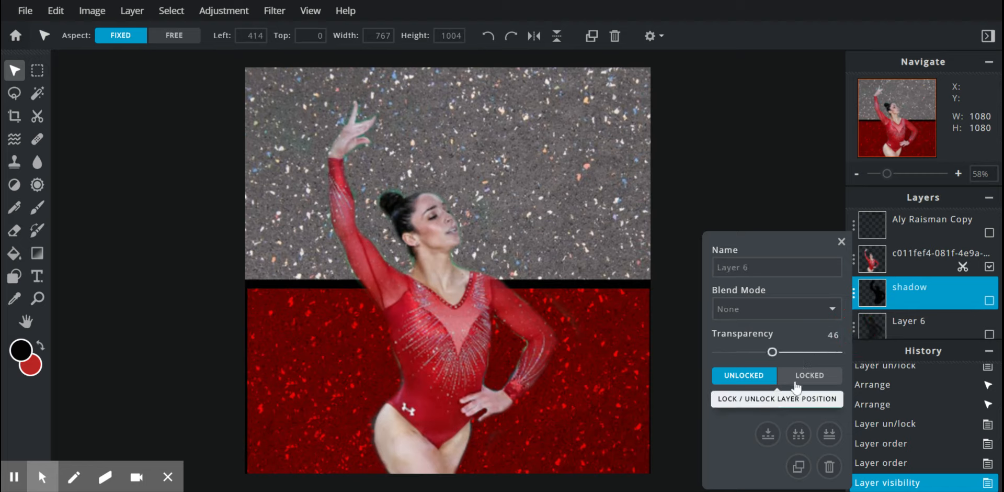
click(720, 403)
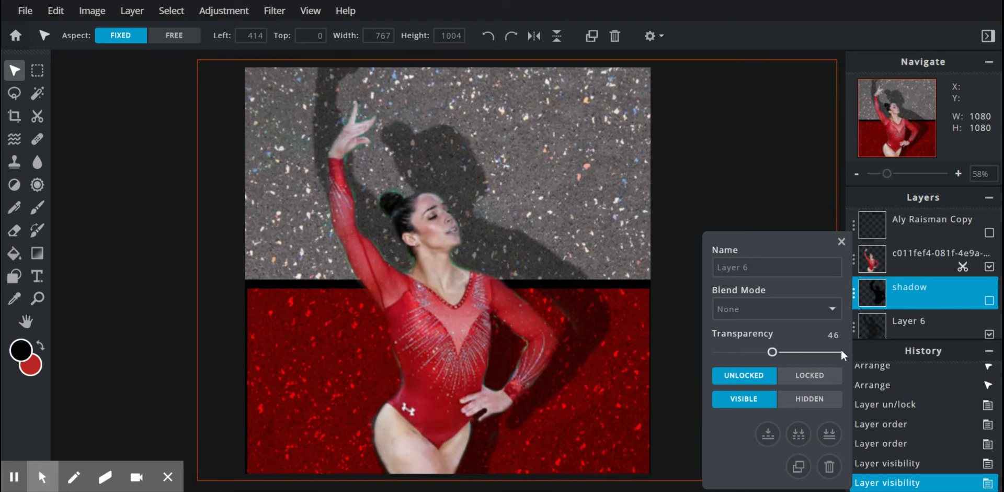
click(820, 400)
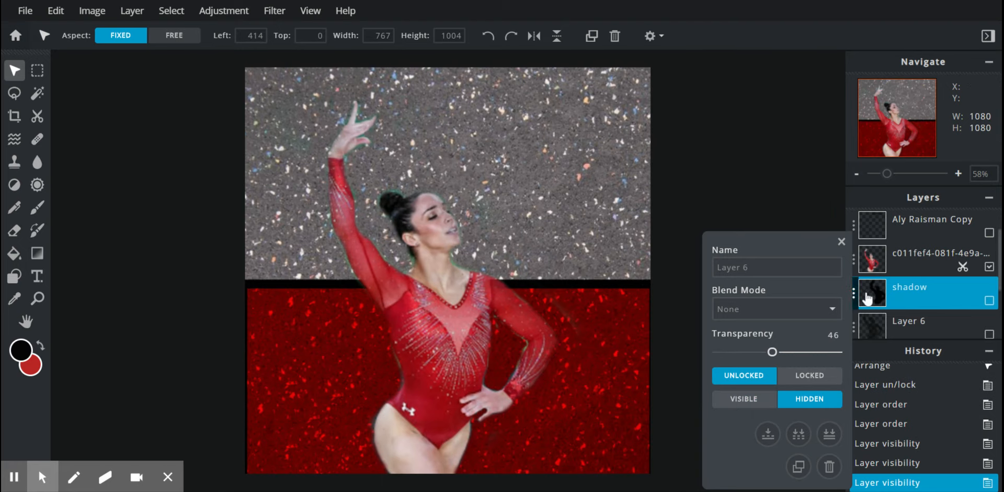
click(916, 297)
click(744, 399)
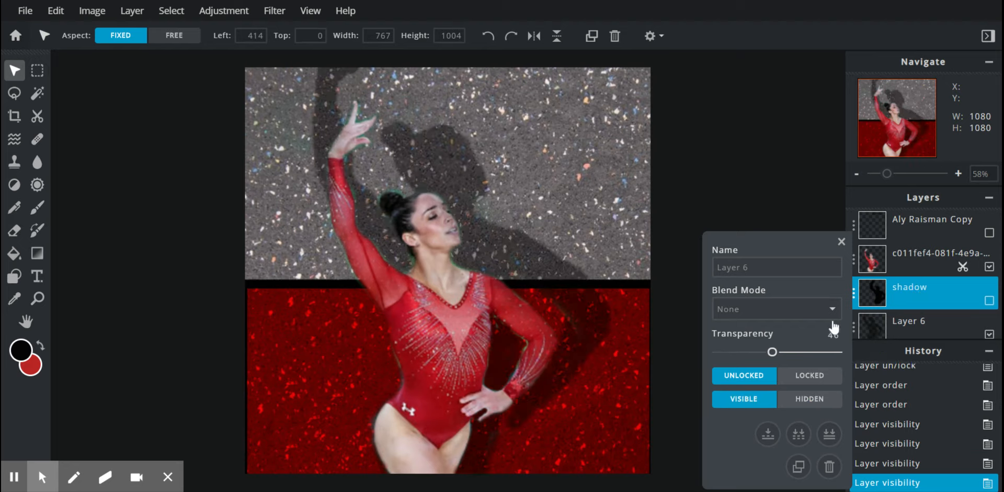
click(807, 399)
click(871, 294)
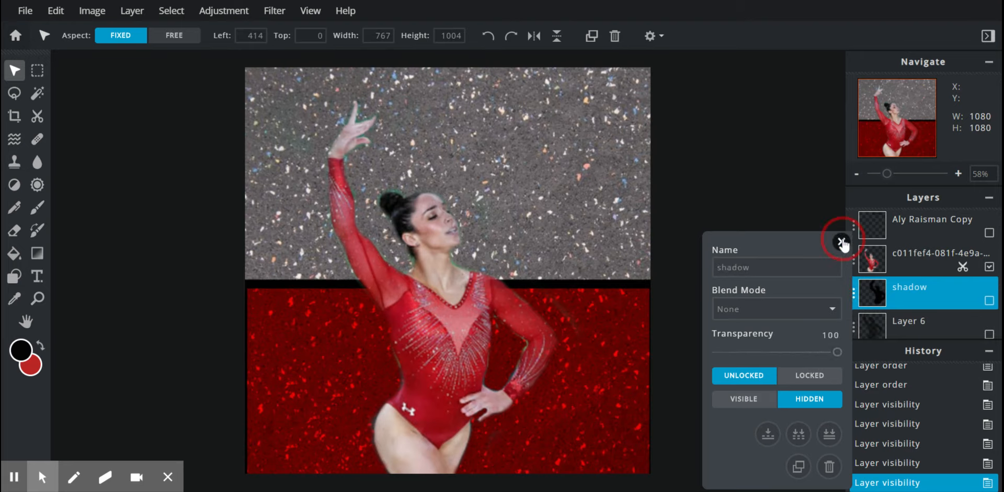
click(841, 242)
click(854, 296)
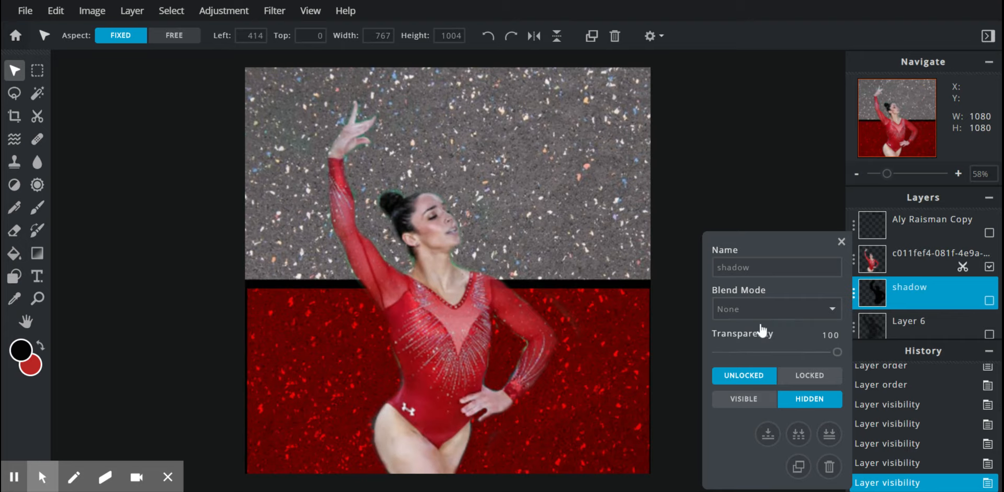
Step: Show the shadow layer at transparency 46, then nudge the gymnast photo up and right
click(742, 410)
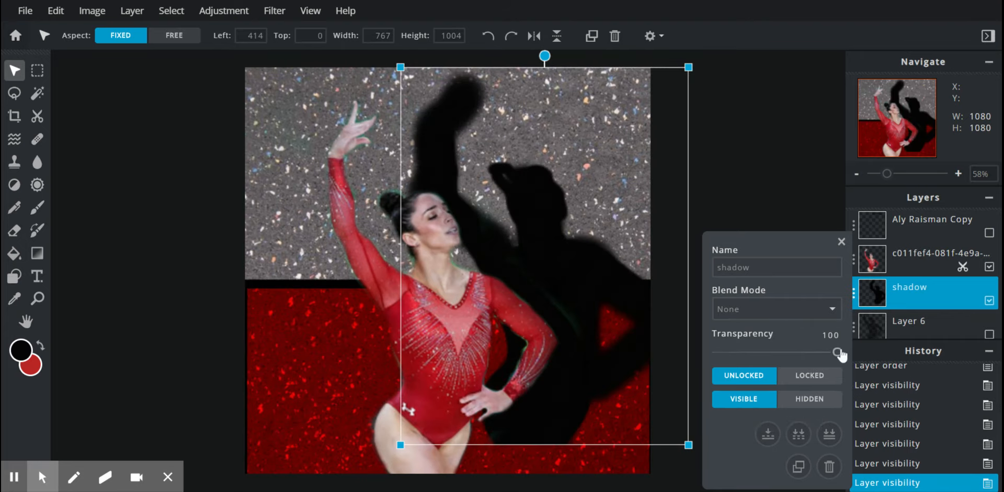
drag(831, 356, 802, 357)
drag(785, 356, 774, 357)
click(612, 274)
click(752, 178)
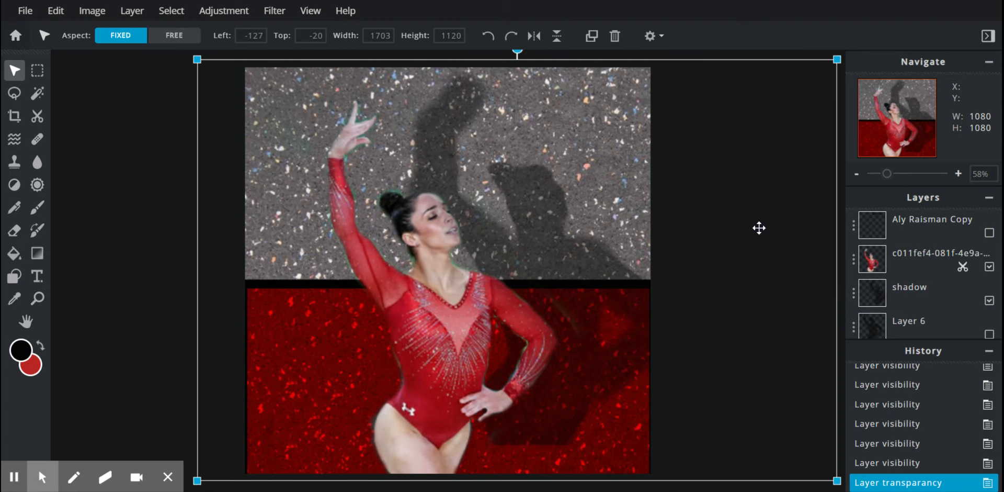
drag(544, 238, 570, 213)
click(940, 288)
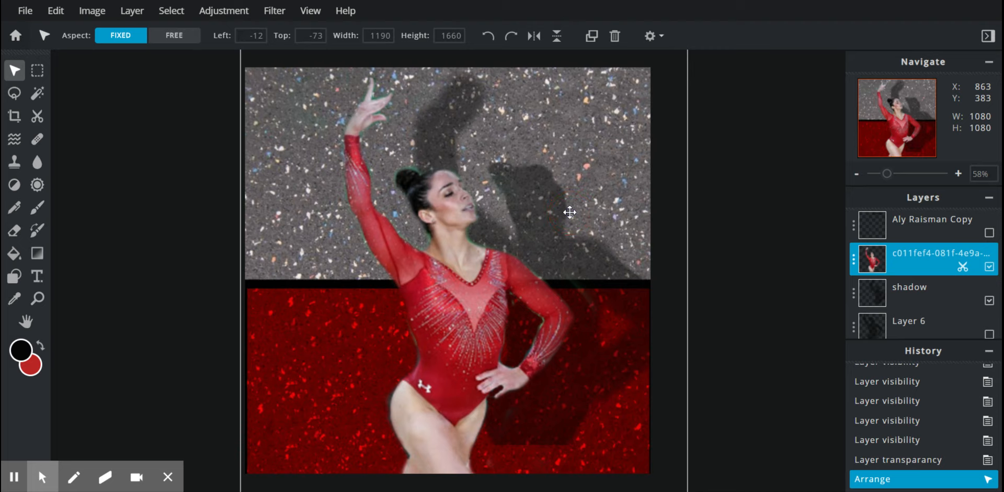
Step: Lock the gymnast layer, then shift the shadow up-left and enlarge it slightly
click(855, 261)
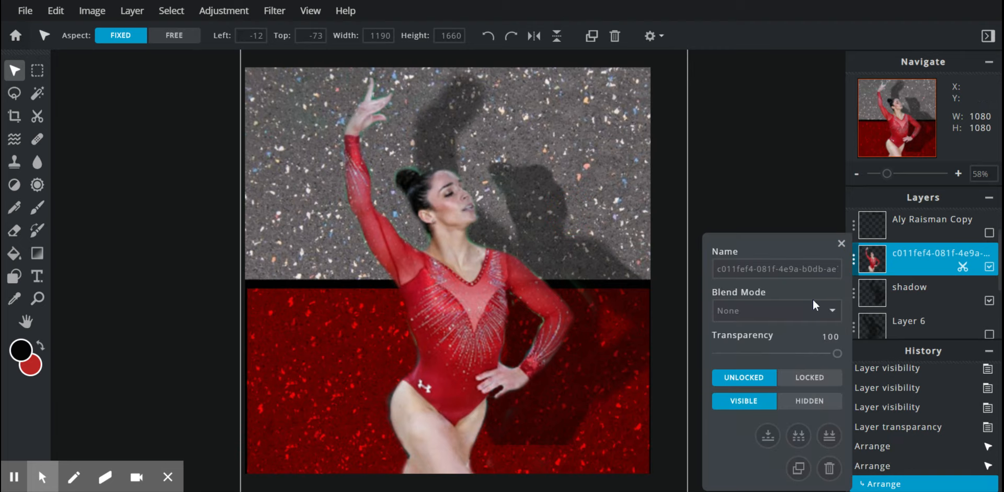
click(809, 385)
click(880, 293)
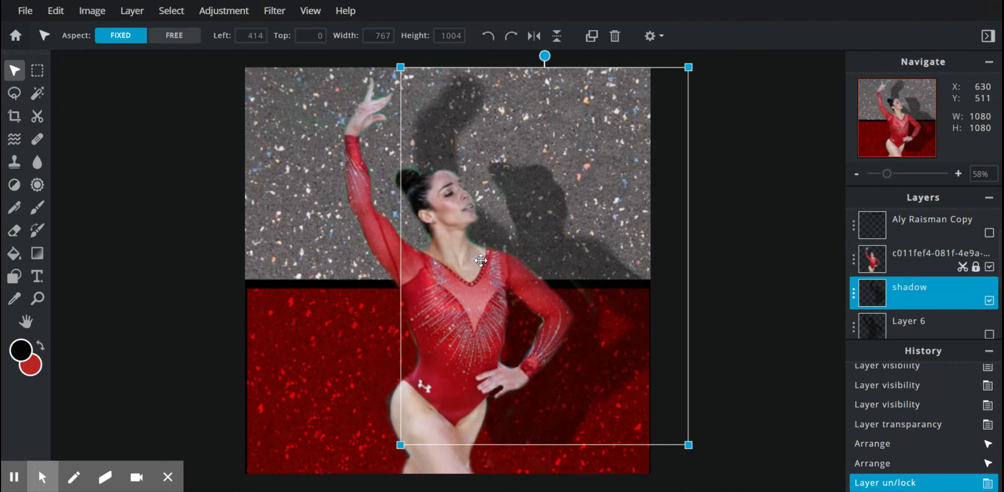
drag(546, 231, 468, 213)
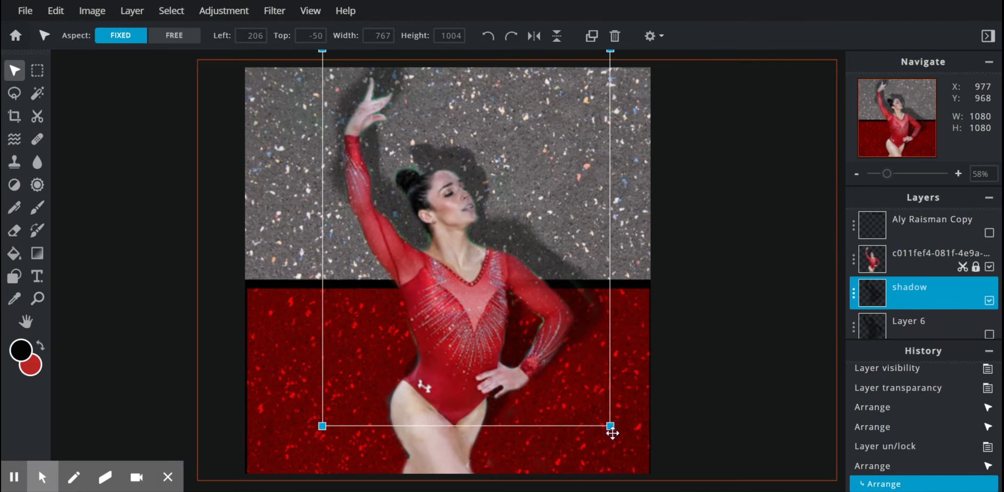
drag(610, 426, 650, 490)
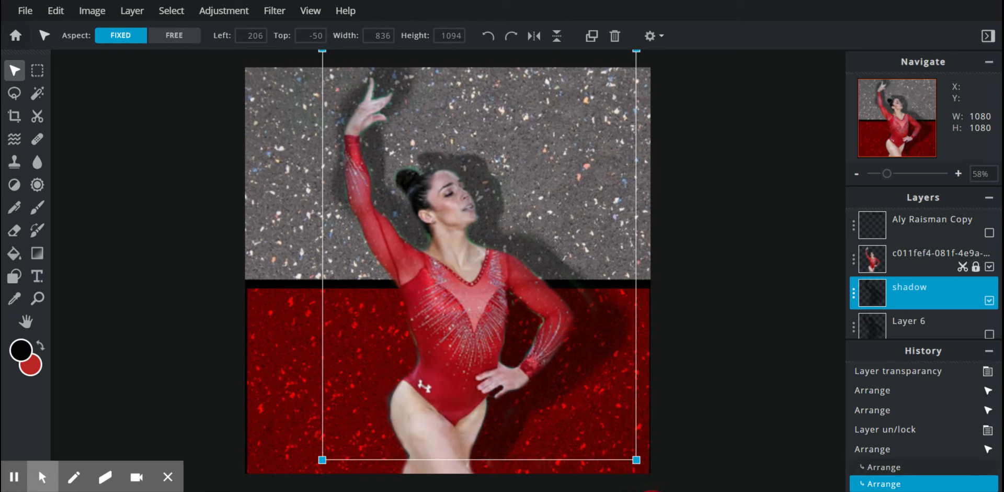
mouse_move(607, 387)
mouse_down()
mouse_move(606, 352)
mouse_move(607, 373)
mouse_move(634, 381)
mouse_move(592, 387)
mouse_move(599, 393)
mouse_up()
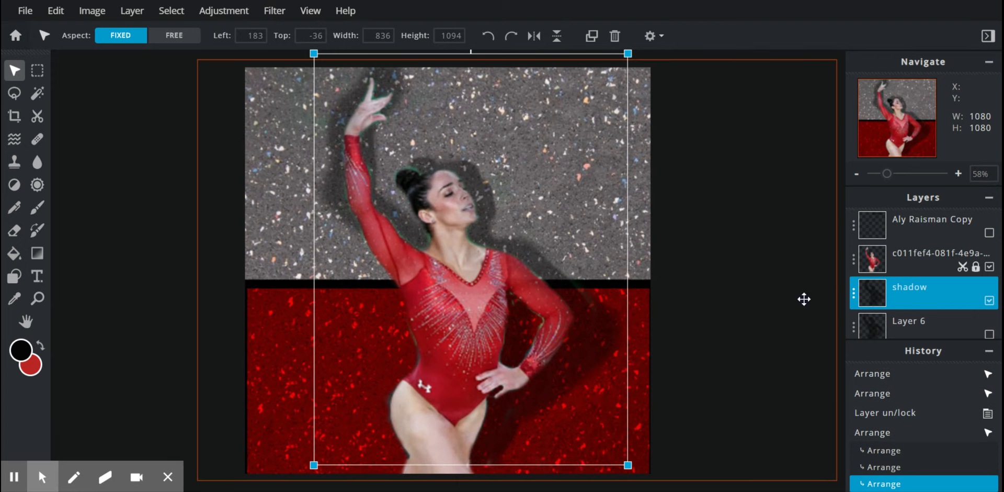
click(853, 293)
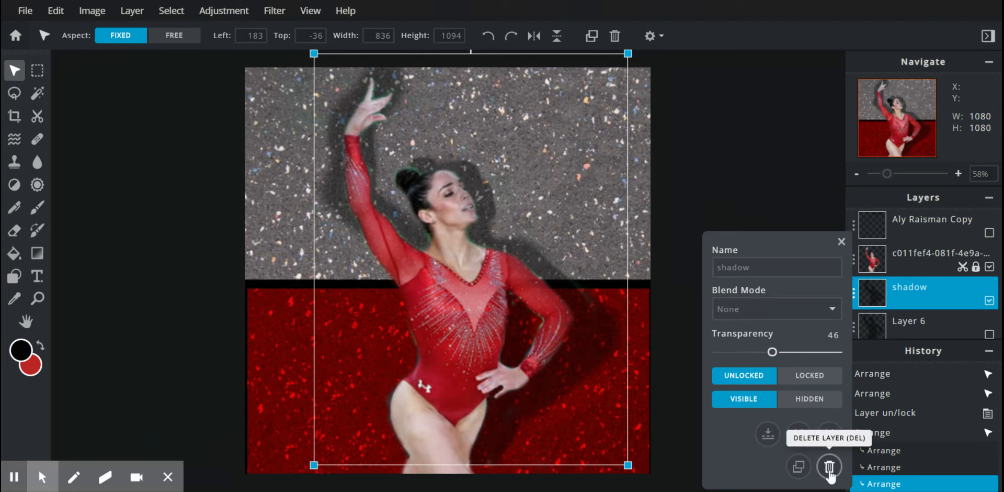
Step: Delete the shadow layer and make Layer 6's 46-transparency silhouette visible behind the gymnast
click(830, 467)
click(855, 328)
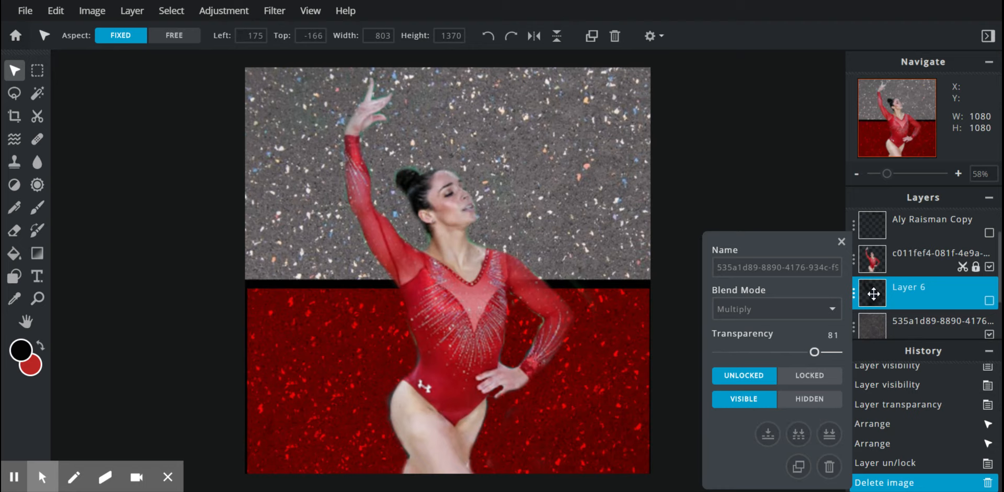
click(855, 294)
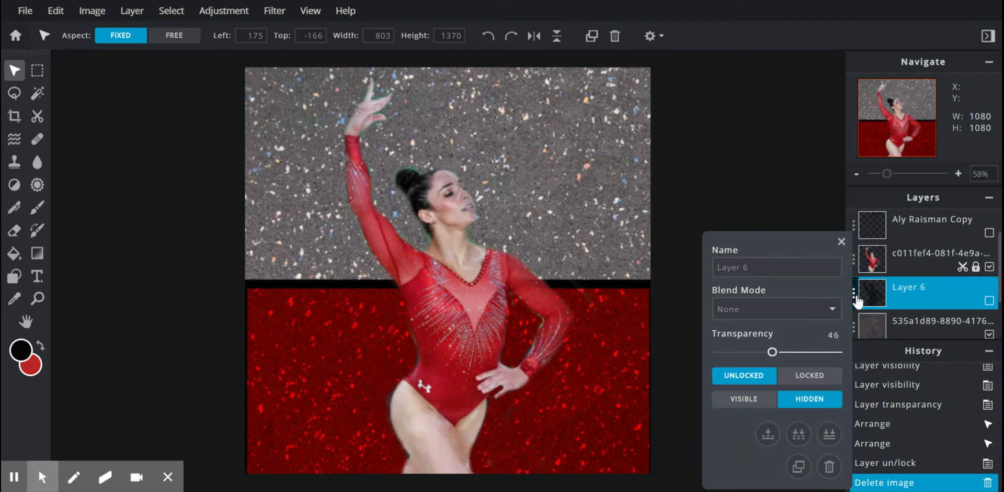
click(754, 400)
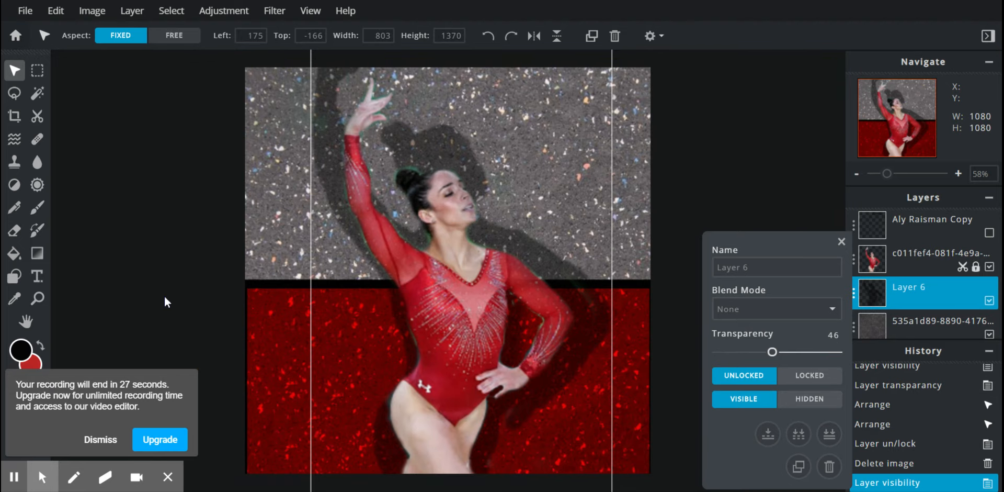
click(101, 439)
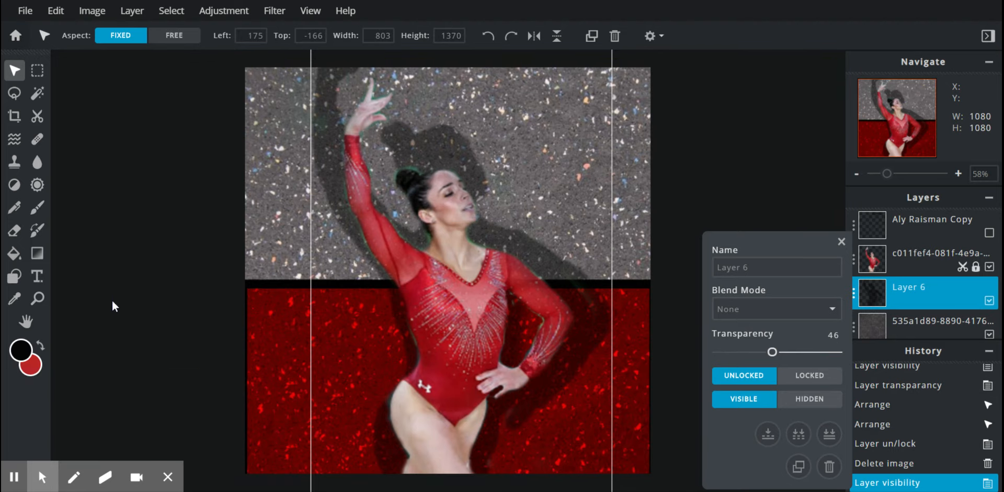
click(124, 238)
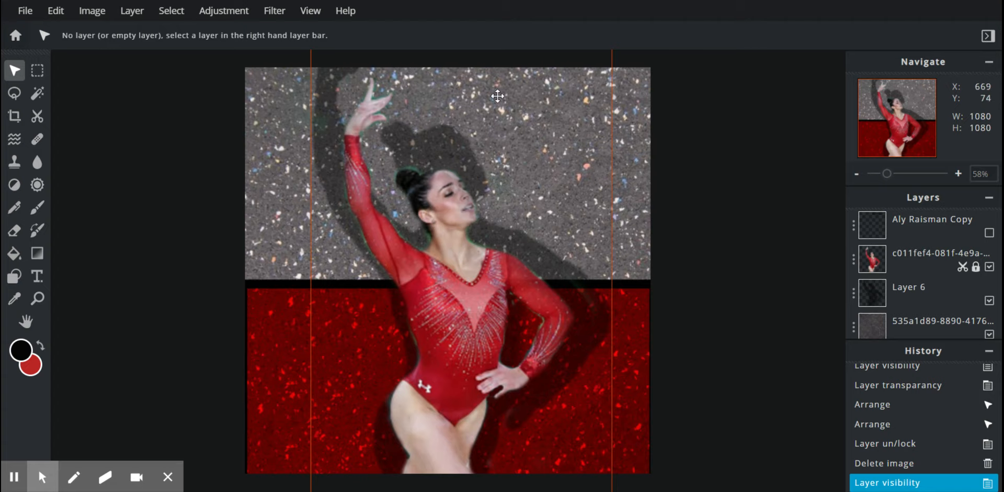